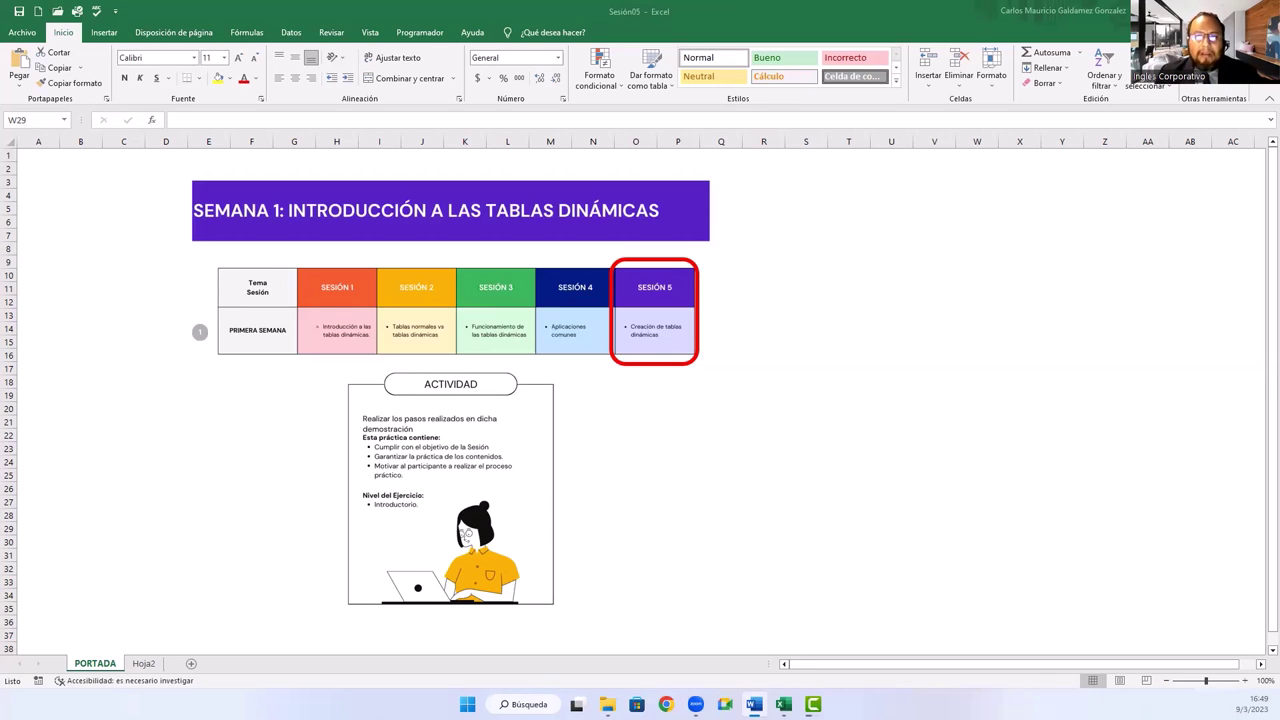
- Switch to the Hoja2 sheet holding the Sucursal, Vendedor and Semana1–Semana4 sales data
{"action": "left_click", "coordinate": [143, 664]}
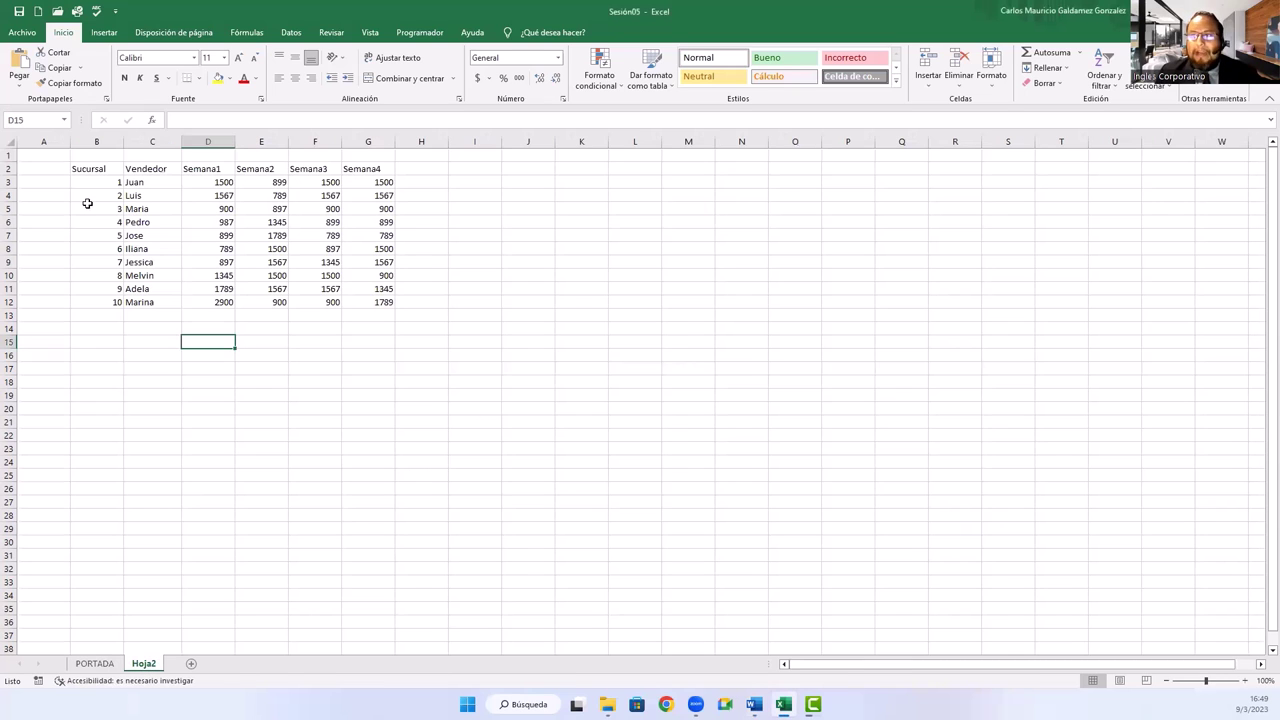
- Convert the sales range B2:G12 into a table with headers, named Tabla1
{"action": "left_click_drag", "start_coordinate": [88, 168], "coordinate": [368, 302]}
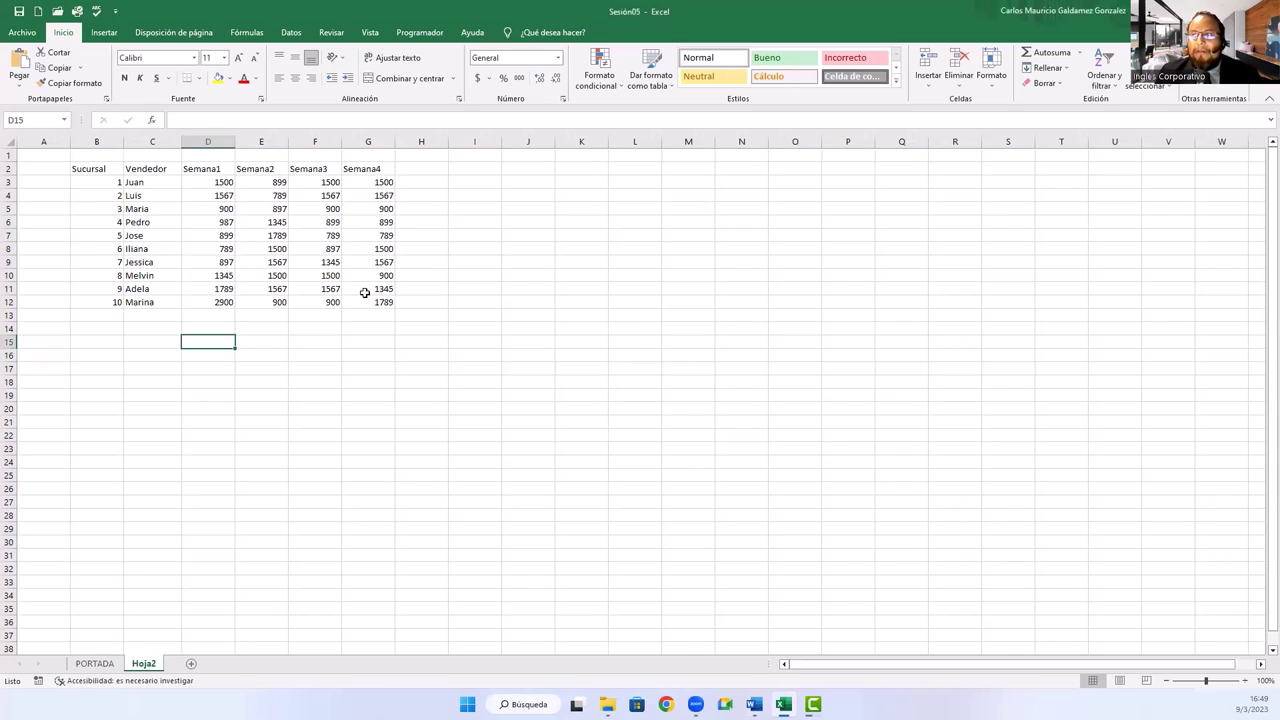
{"action": "left_click", "coordinate": [108, 38]}
{"action": "left_click", "coordinate": [128, 76]}
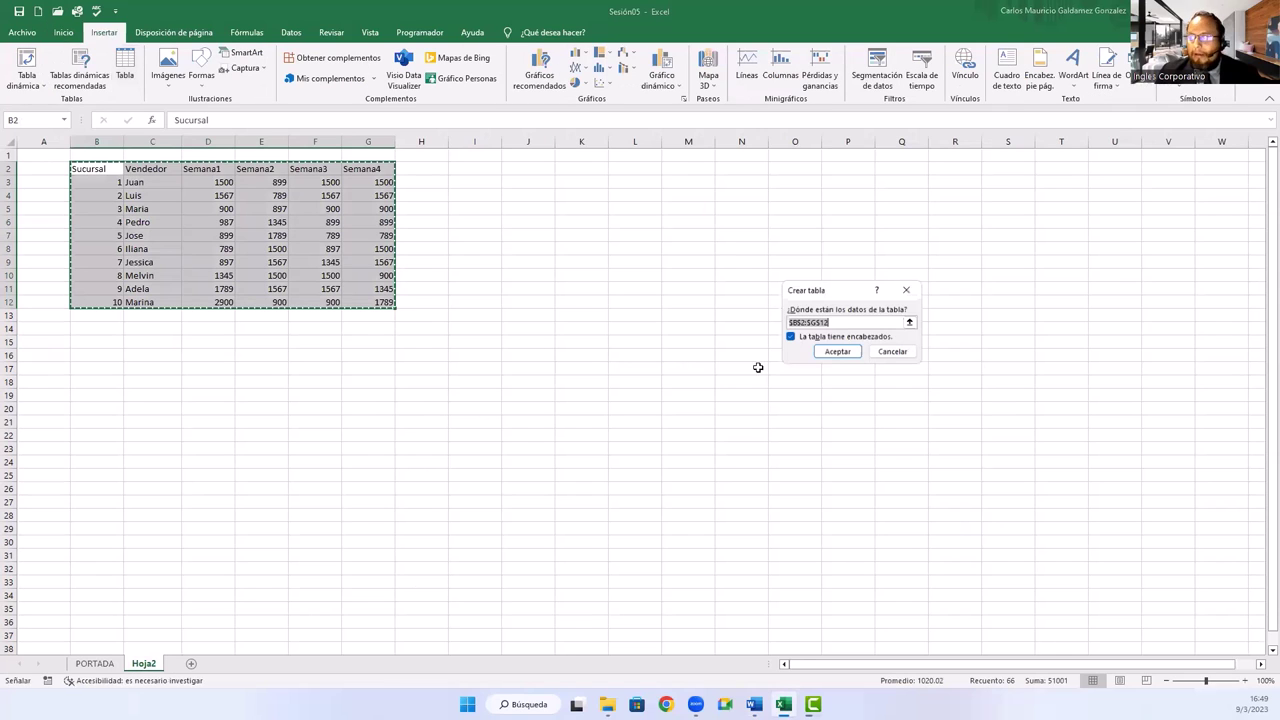
{"action": "left_click", "coordinate": [836, 352]}
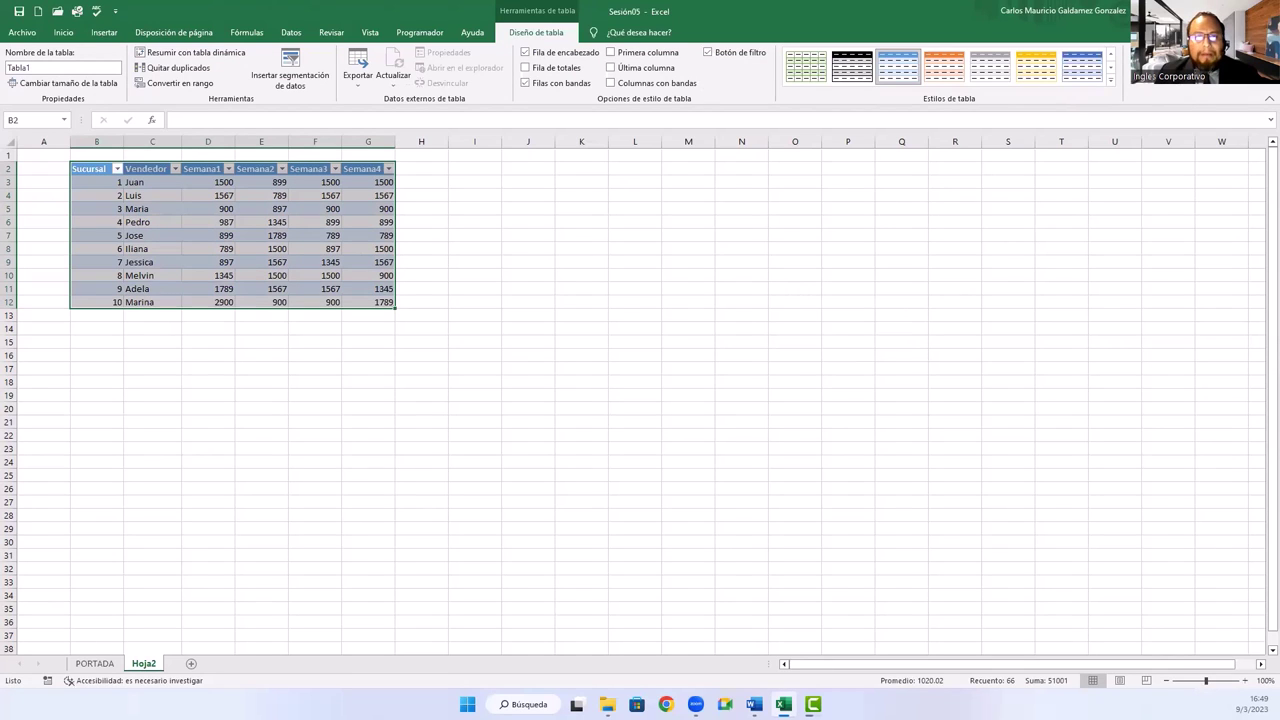
{"action": "left_click", "coordinate": [298, 208]}
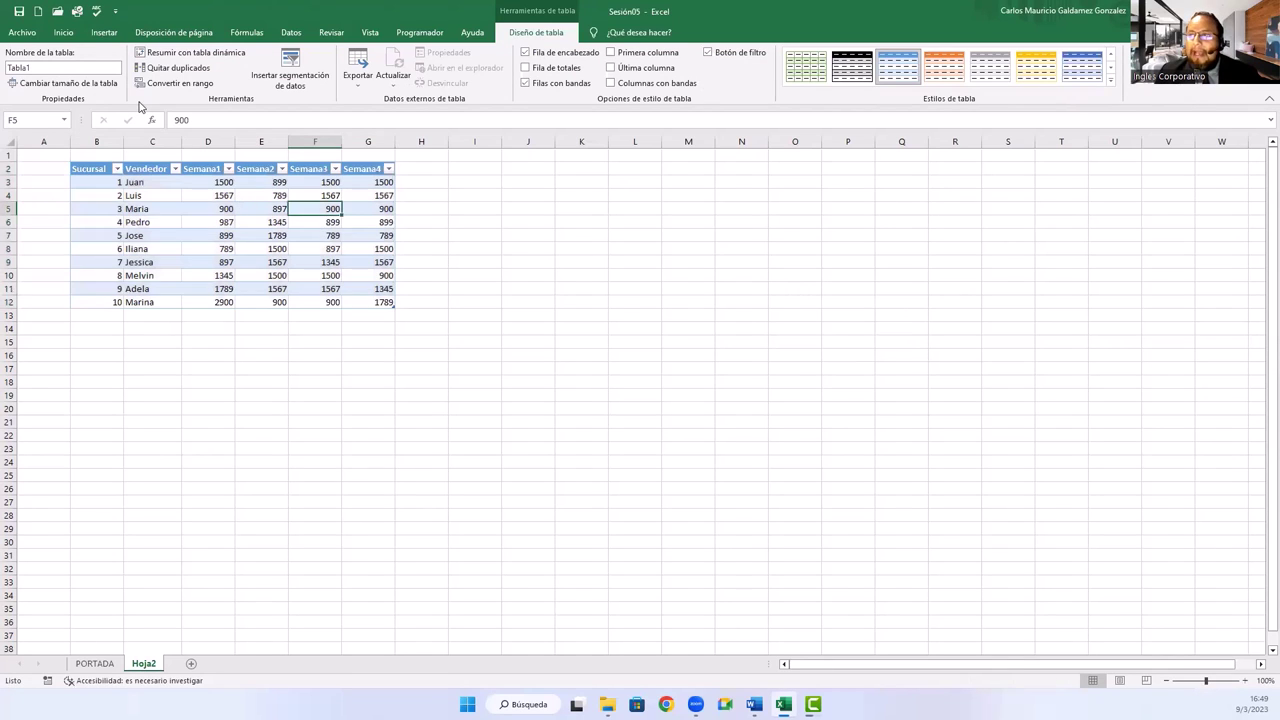
{"action": "left_click", "coordinate": [102, 36]}
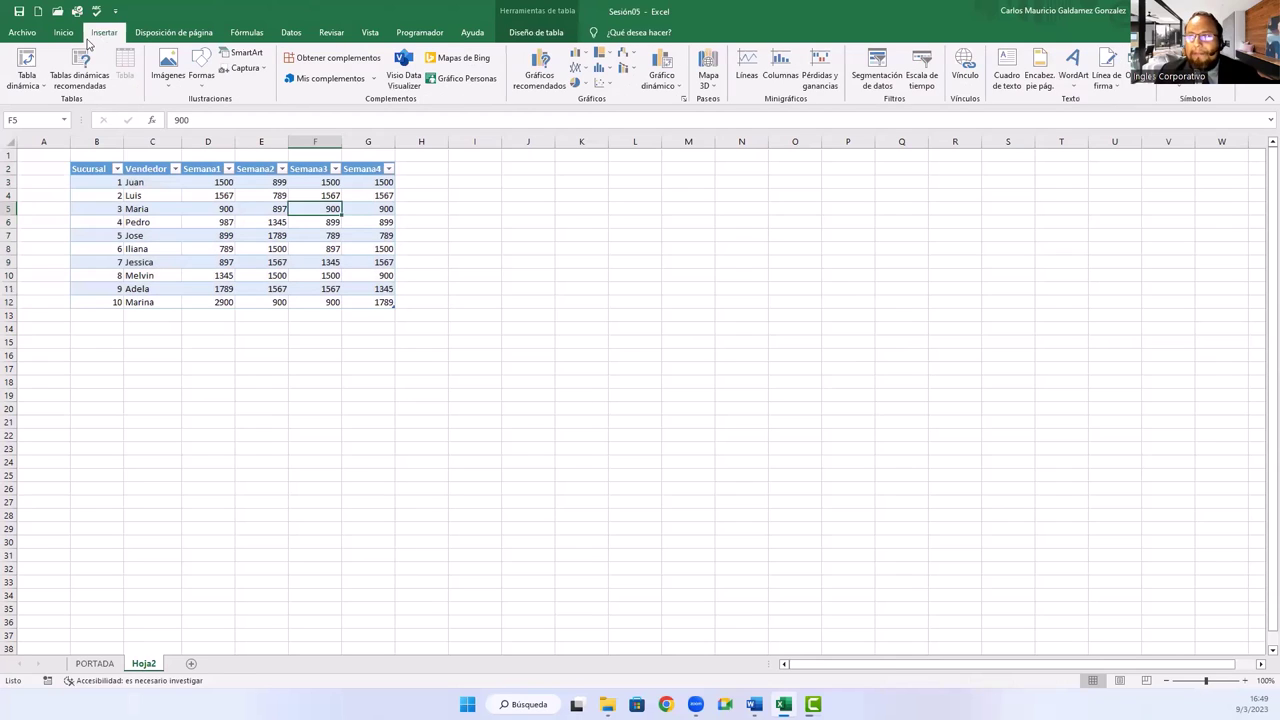
- Insert an empty pivot table, TablaDinámica1, from Tabla1 on a new sheet Hoja1
{"action": "left_click", "coordinate": [33, 66]}
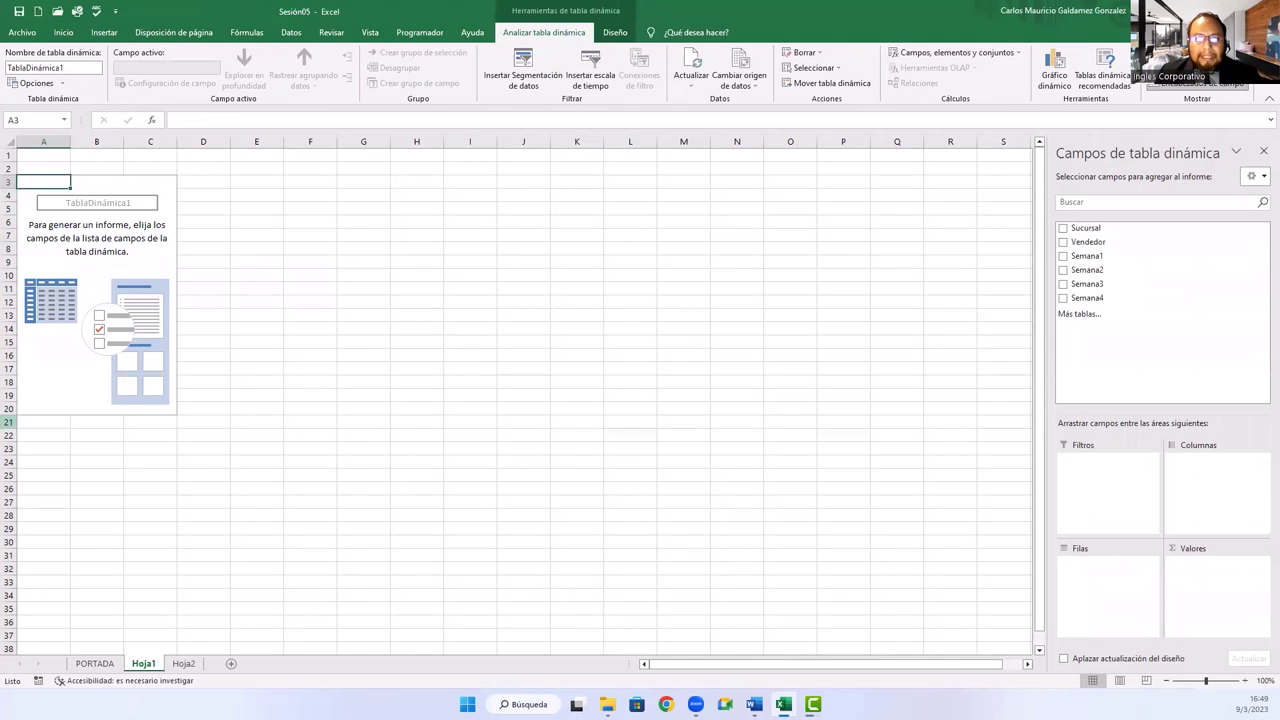
{"action": "left_click", "coordinate": [182, 664]}
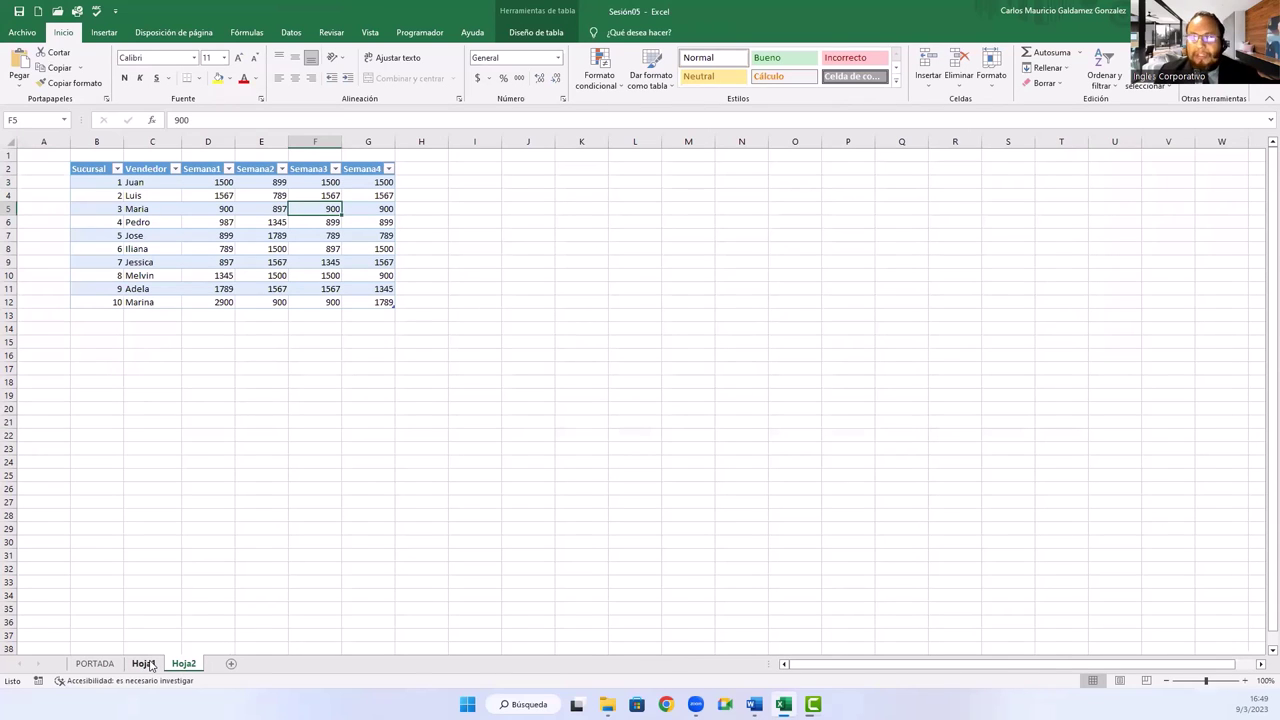
{"action": "left_click", "coordinate": [146, 664]}
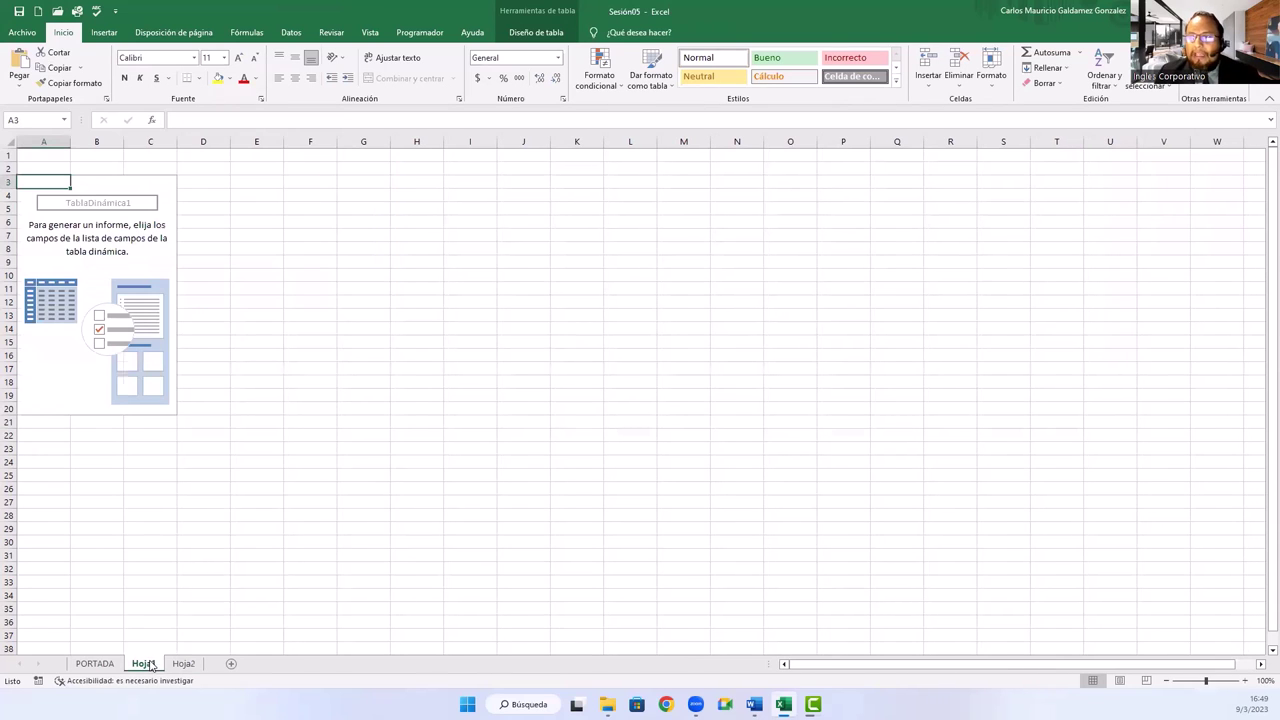
{"action": "left_click", "coordinate": [96, 368]}
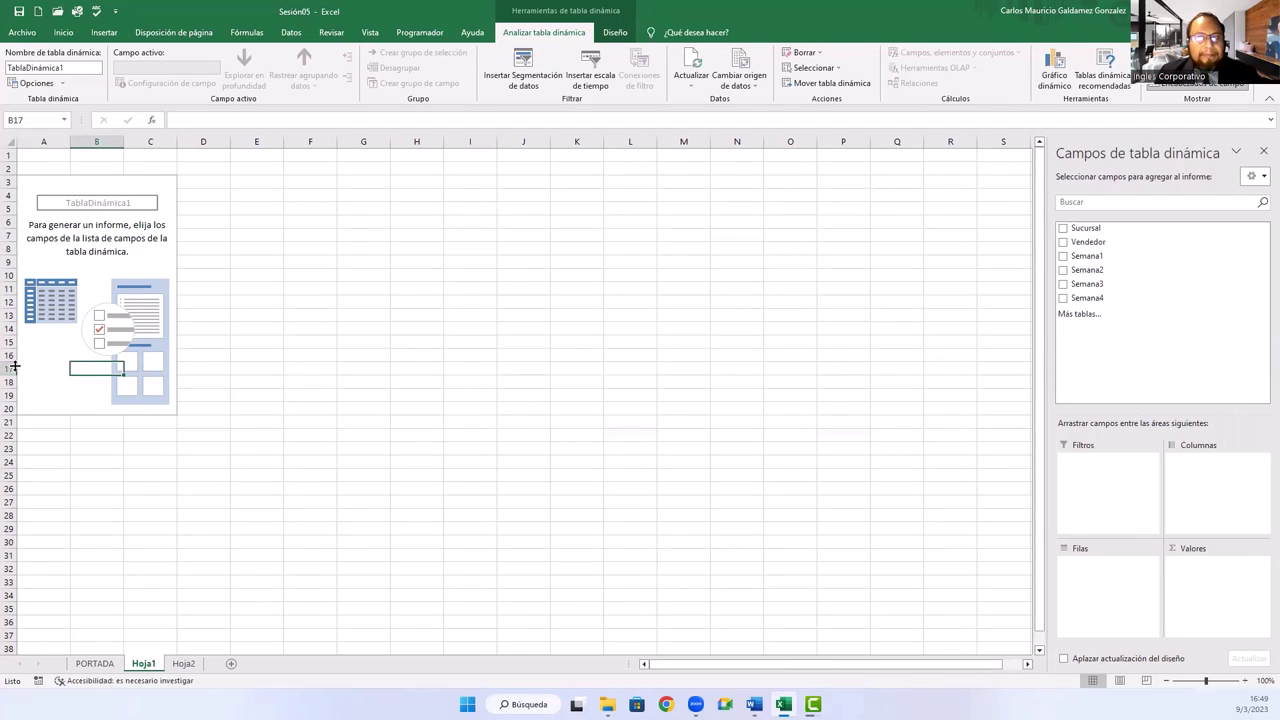
{"action": "left_click", "coordinate": [64, 262]}
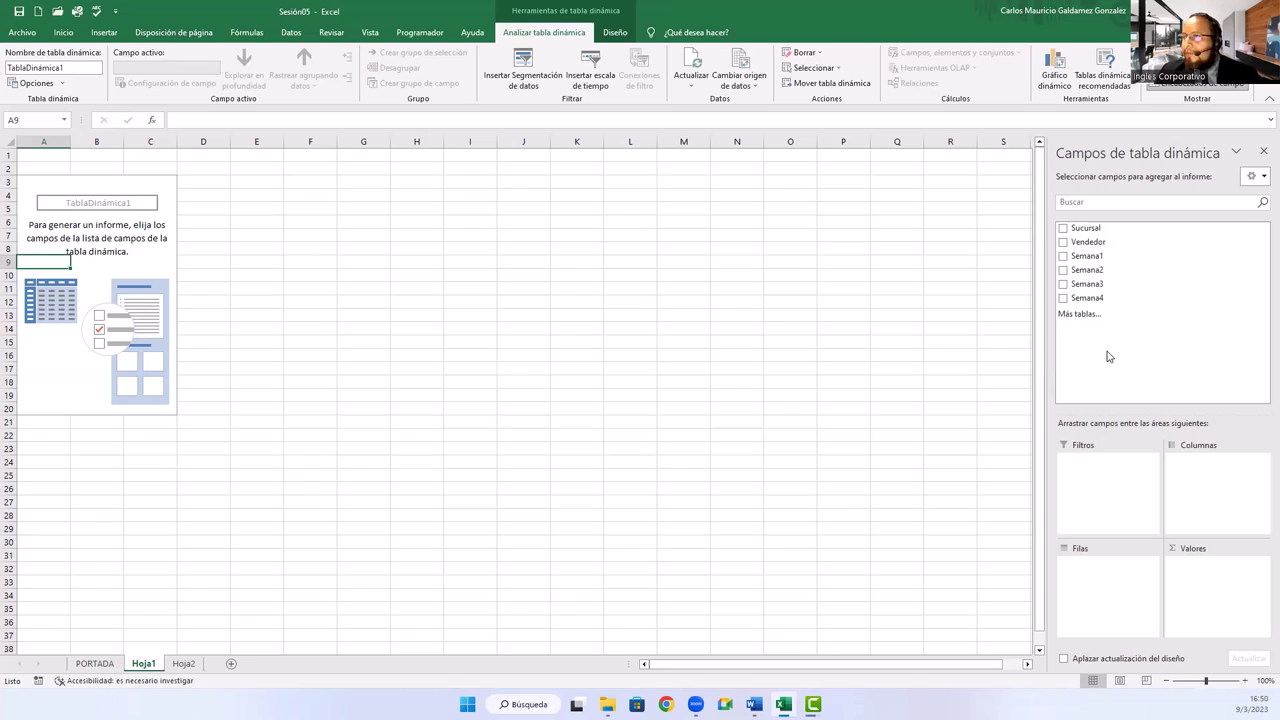
{"action": "mouse_move", "coordinate": [1097, 243]}
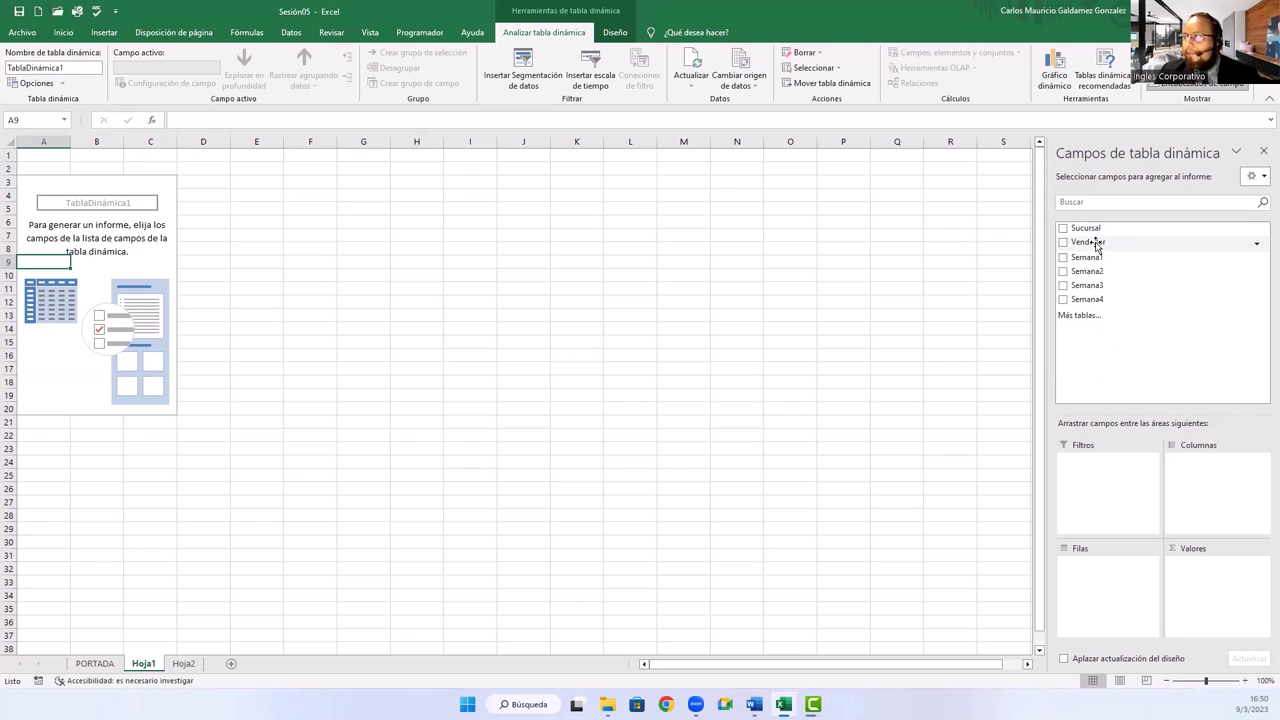
- Lay out the pivot with Vendedor as columns, Sucursal as rows and Semana1 summed as values
{"action": "left_click_drag", "start_coordinate": [1096, 244], "coordinate": [1193, 477]}
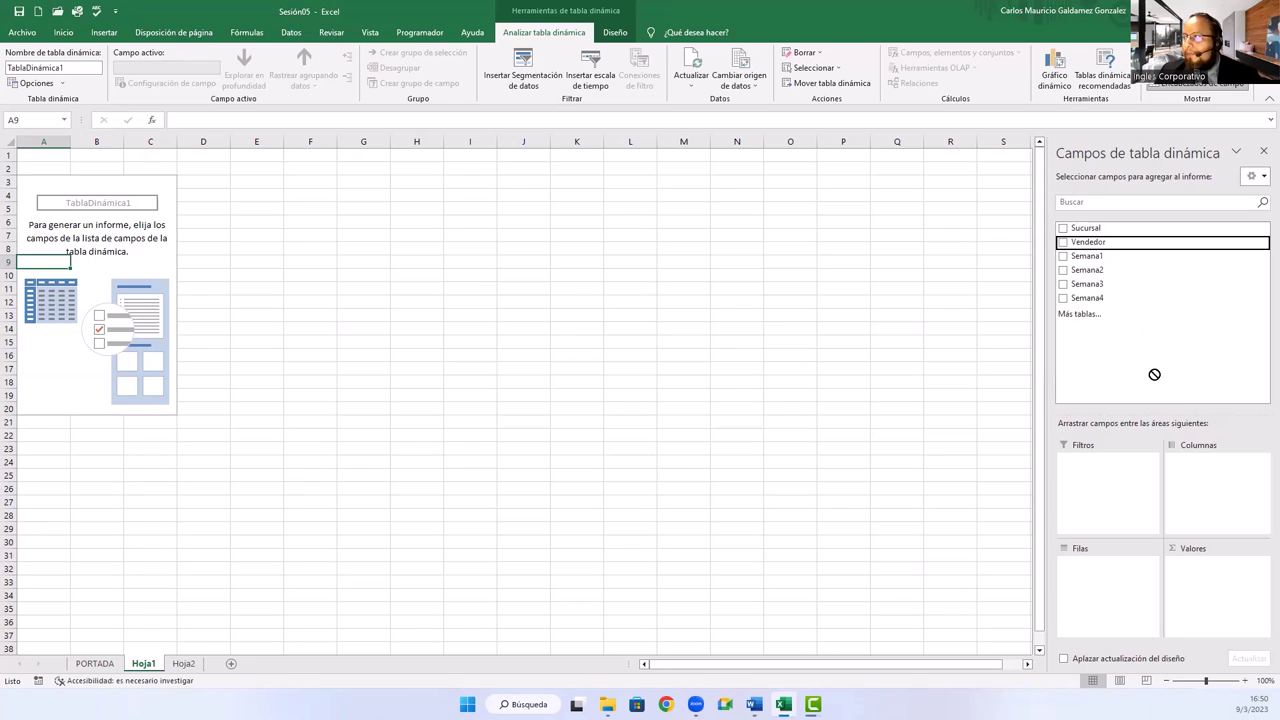
{"action": "left_click_drag", "start_coordinate": [1193, 477], "coordinate": [1189, 460]}
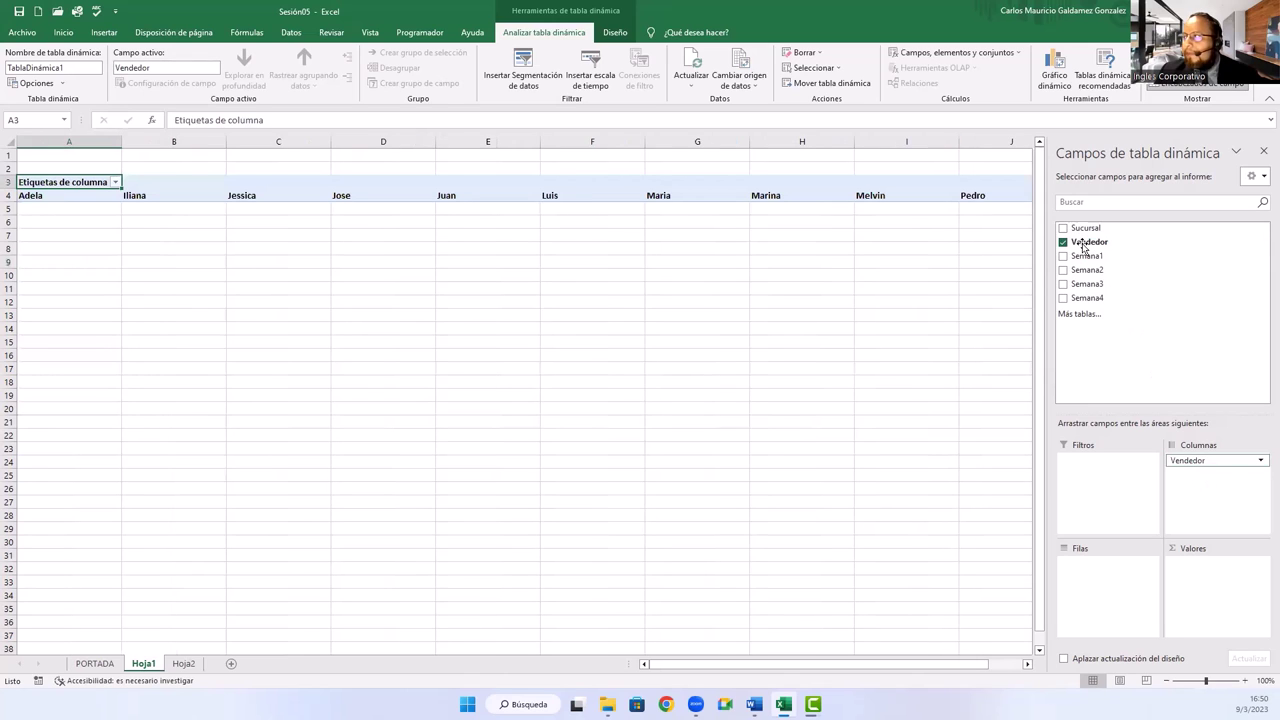
{"action": "mouse_move", "coordinate": [1080, 230]}
{"action": "left_mouse_down"}
{"action": "mouse_move", "coordinate": [1048, 496]}
{"action": "mouse_move", "coordinate": [1108, 580]}
{"action": "left_mouse_up"}
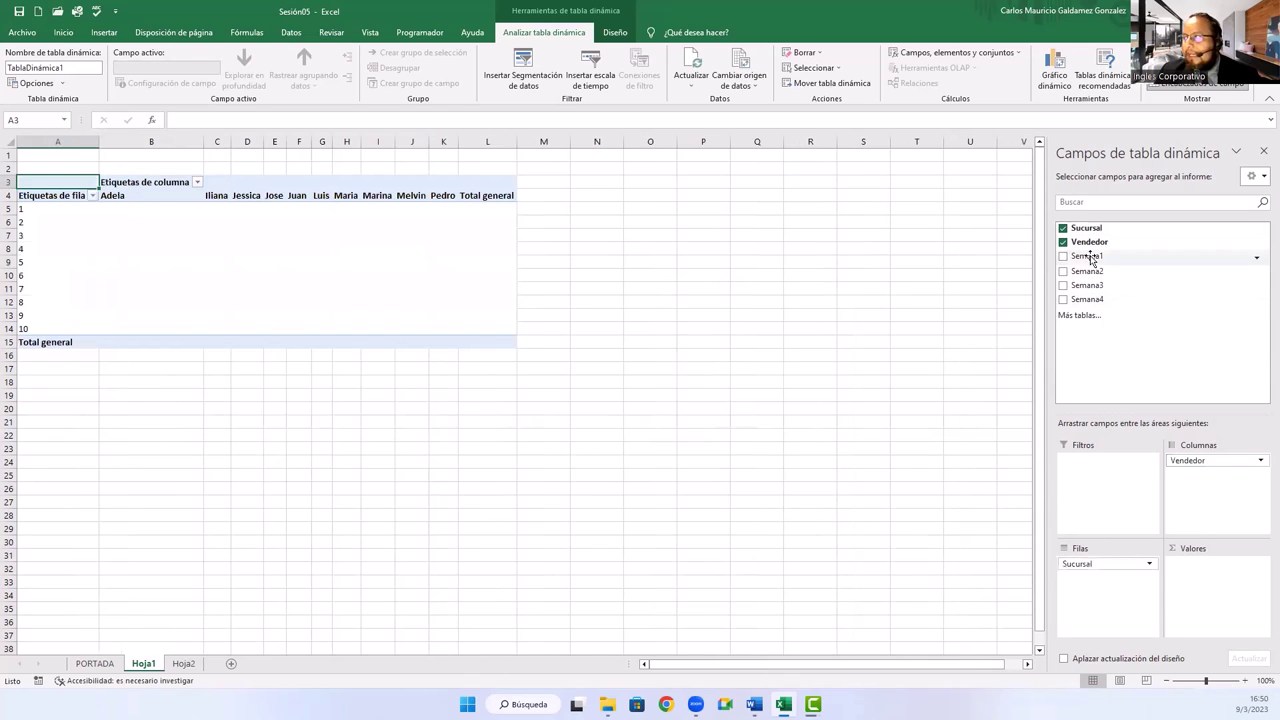
{"action": "left_click_drag", "start_coordinate": [1087, 256], "coordinate": [1205, 575]}
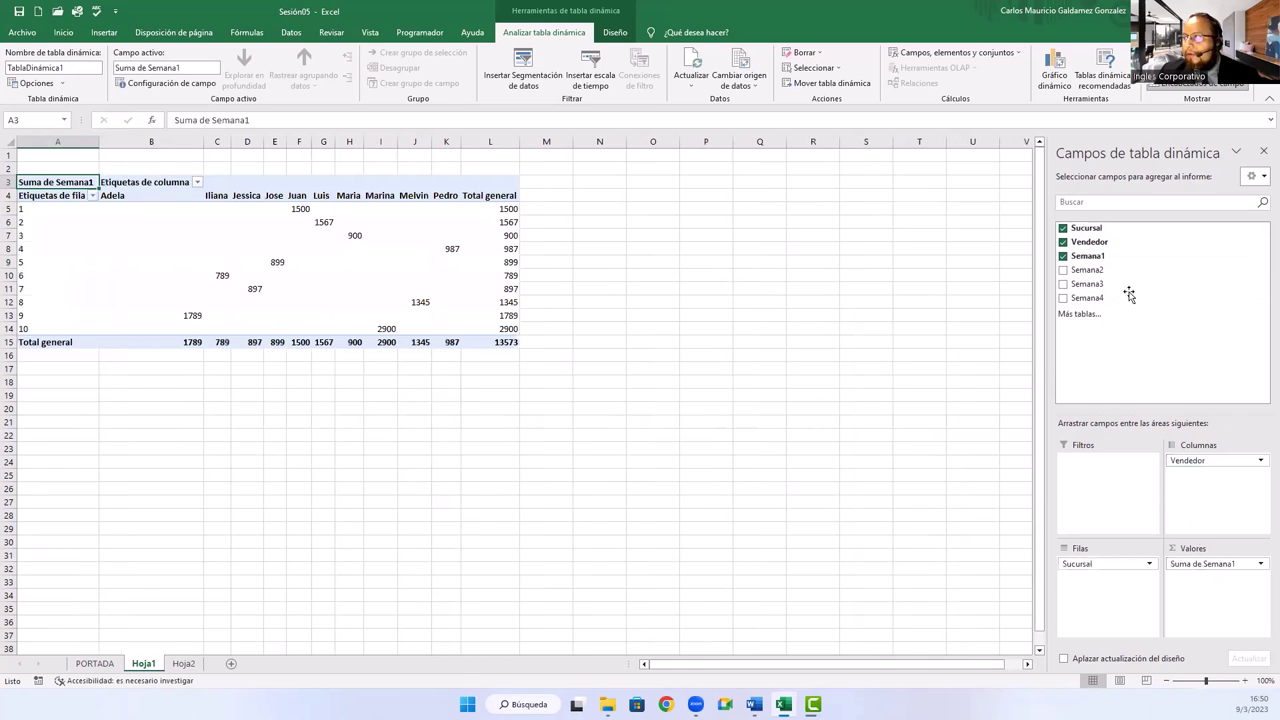
{"action": "mouse_move", "coordinate": [1100, 270]}
{"action": "left_mouse_down"}
{"action": "mouse_move", "coordinate": [1183, 584]}
{"action": "mouse_move", "coordinate": [394, 274]}
{"action": "left_mouse_up"}
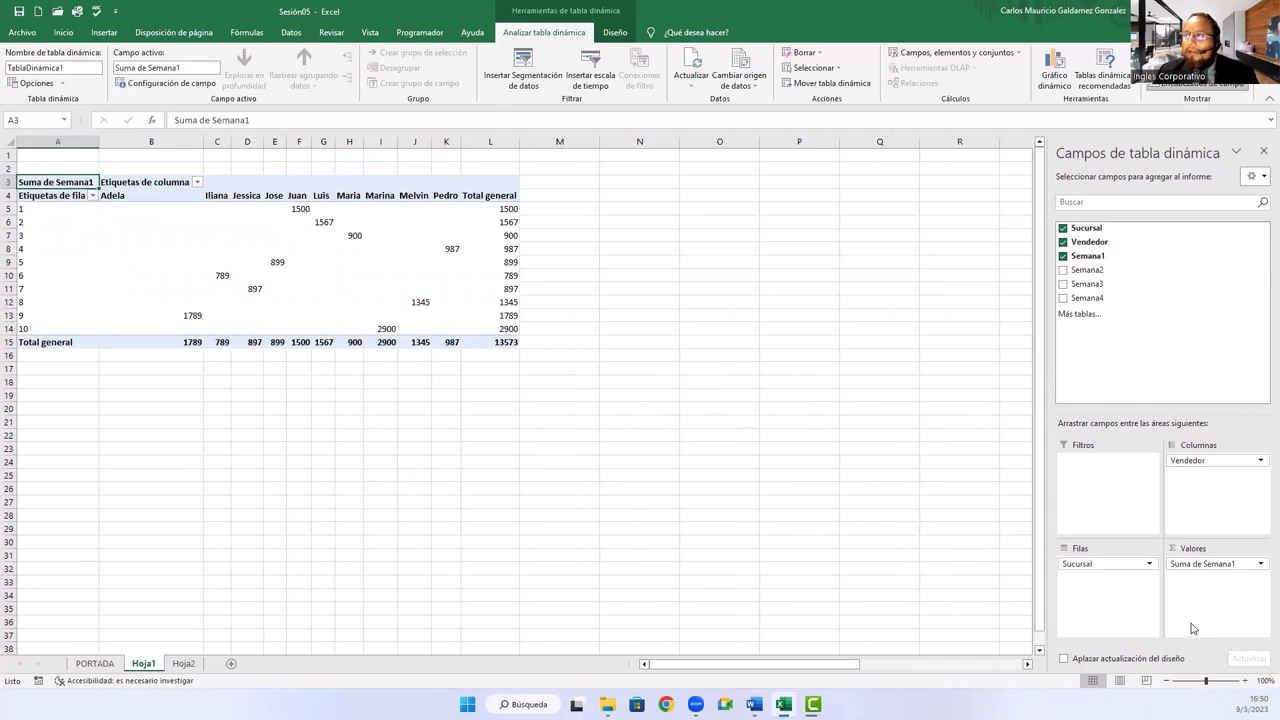
{"action": "left_click", "coordinate": [247, 262]}
{"action": "mouse_move", "coordinate": [150, 208]}
{"action": "left_mouse_down"}
{"action": "mouse_move", "coordinate": [415, 355]}
{"action": "mouse_move", "coordinate": [515, 345]}
{"action": "left_mouse_up"}
- Apply the Contabilidad accounting format to the pivot's Semana1 values and totals
{"action": "left_click", "coordinate": [63, 32]}
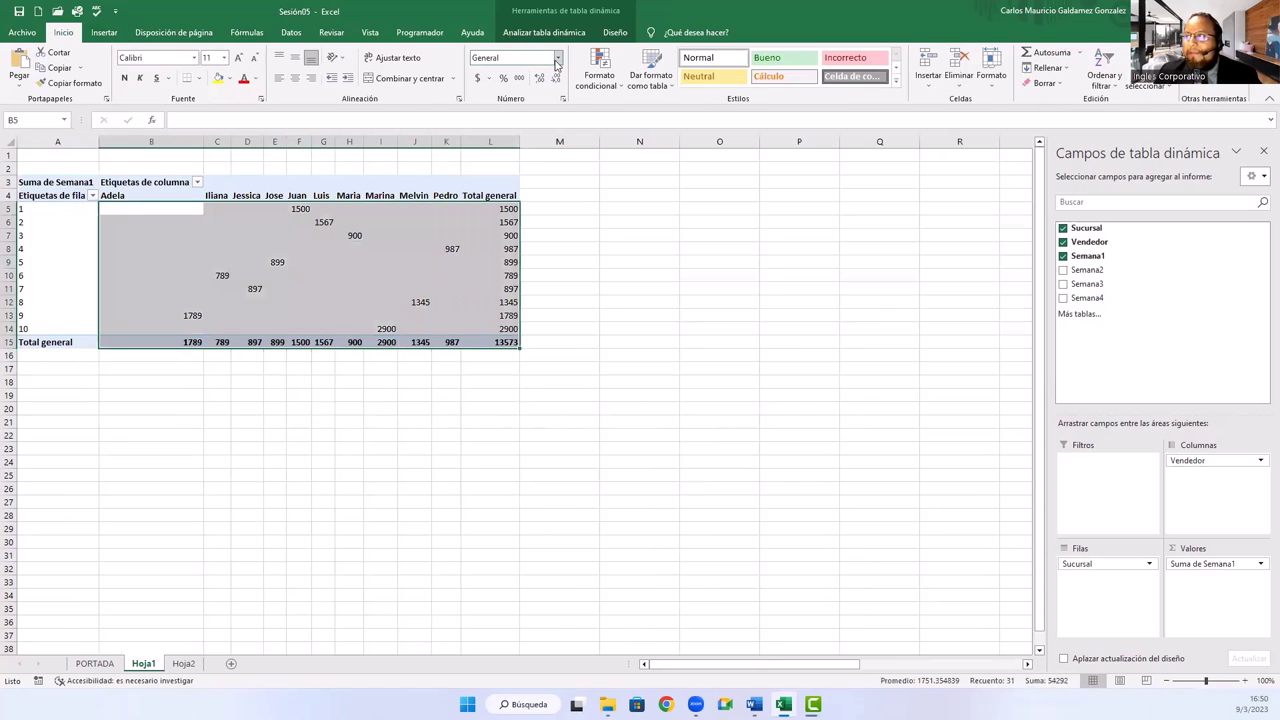
{"action": "left_click", "coordinate": [558, 59]}
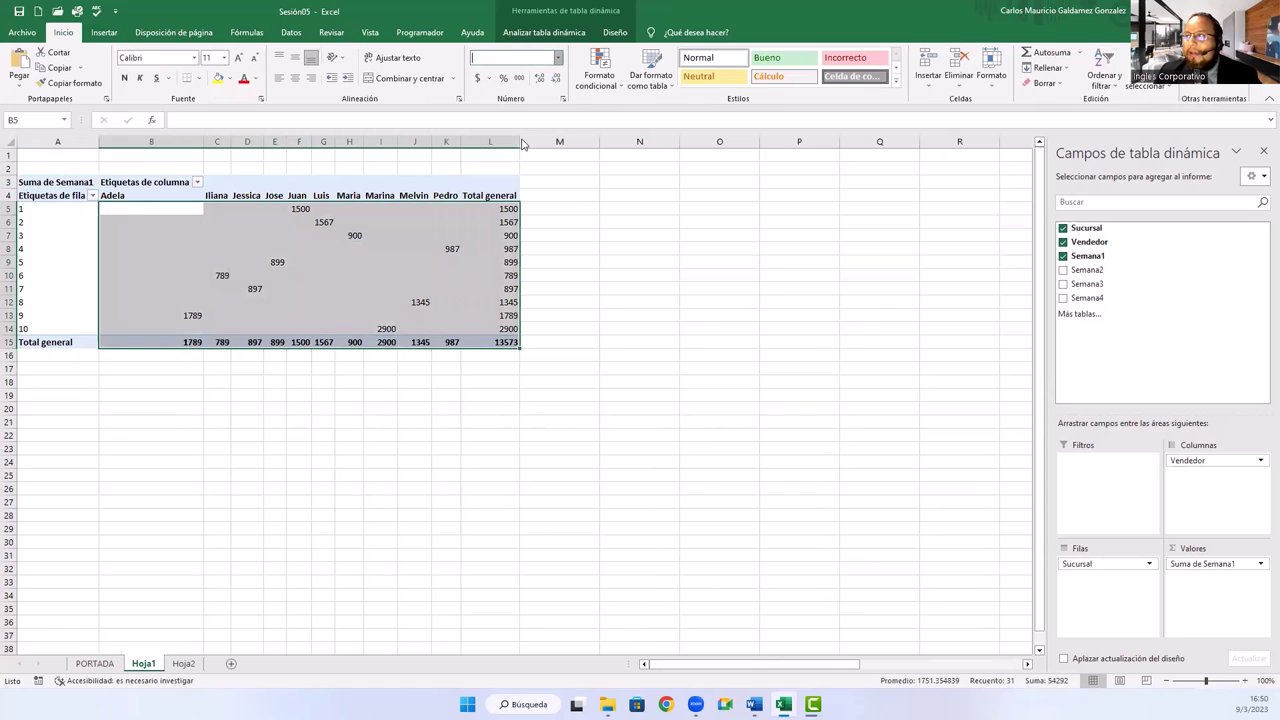
{"action": "left_click", "coordinate": [336, 252]}
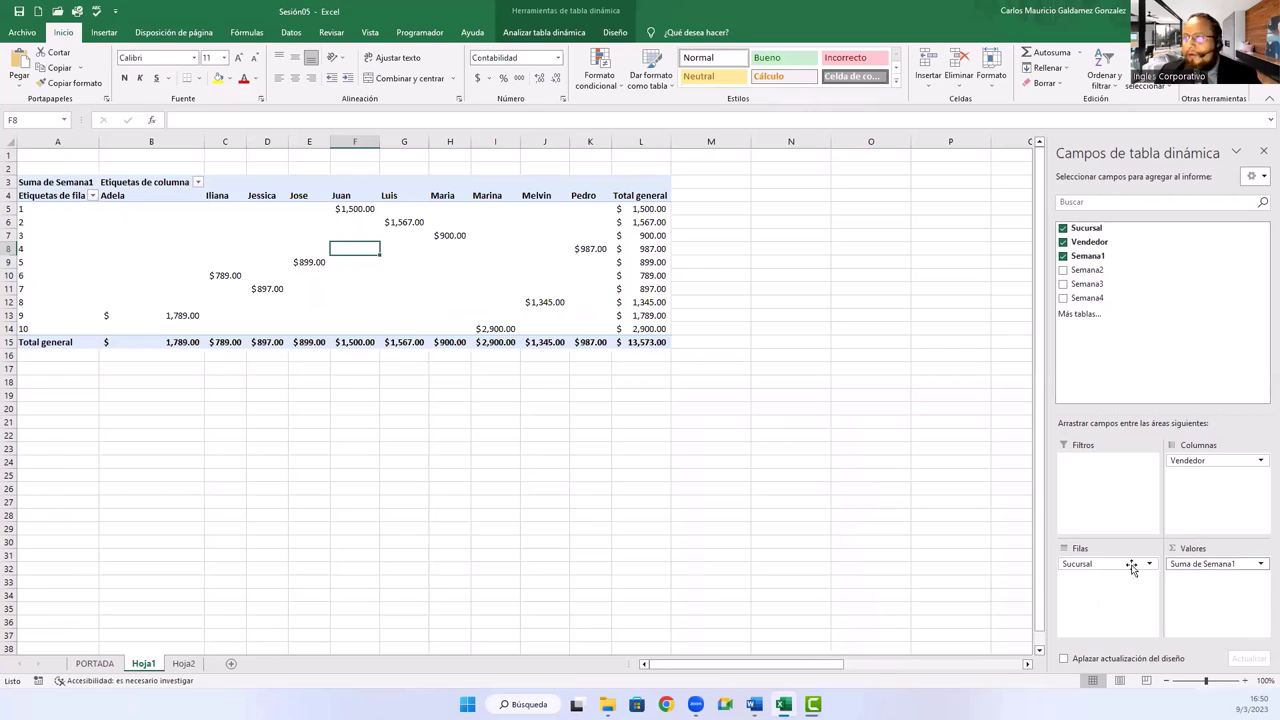
{"action": "left_click", "coordinate": [155, 263]}
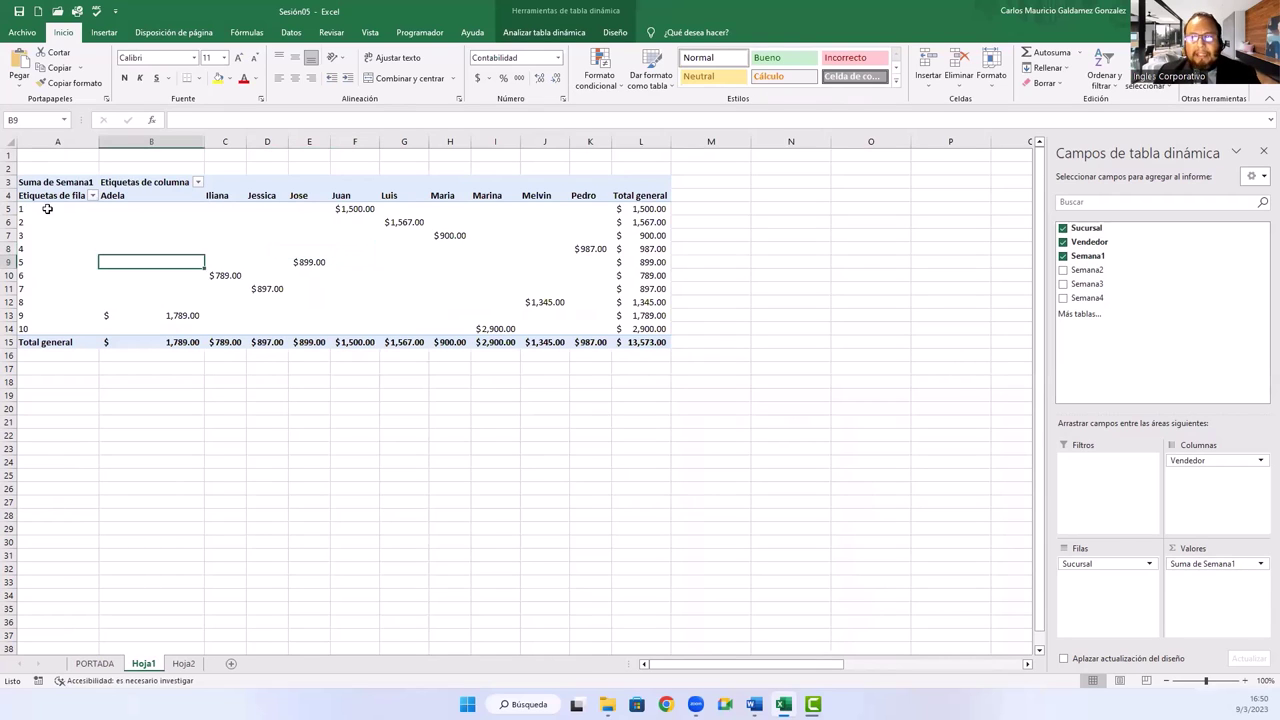
{"action": "left_click_drag", "start_coordinate": [42, 207], "coordinate": [48, 329]}
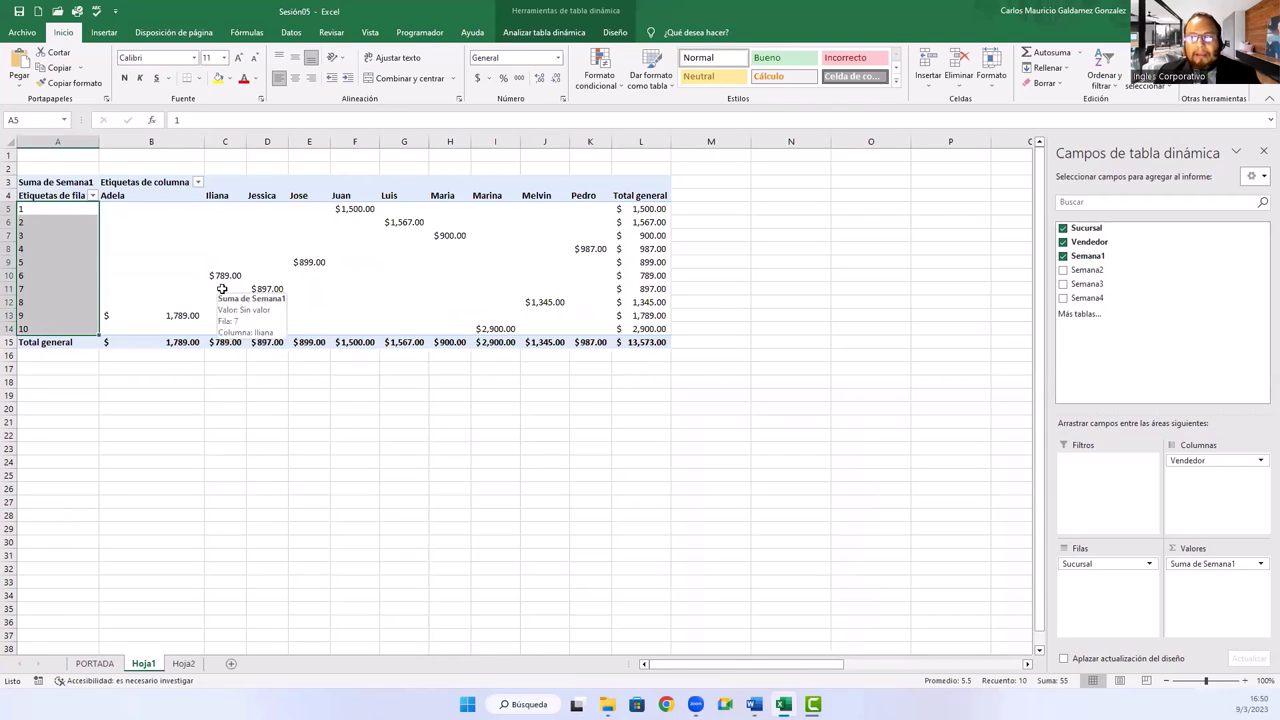
{"action": "left_click", "coordinate": [224, 288]}
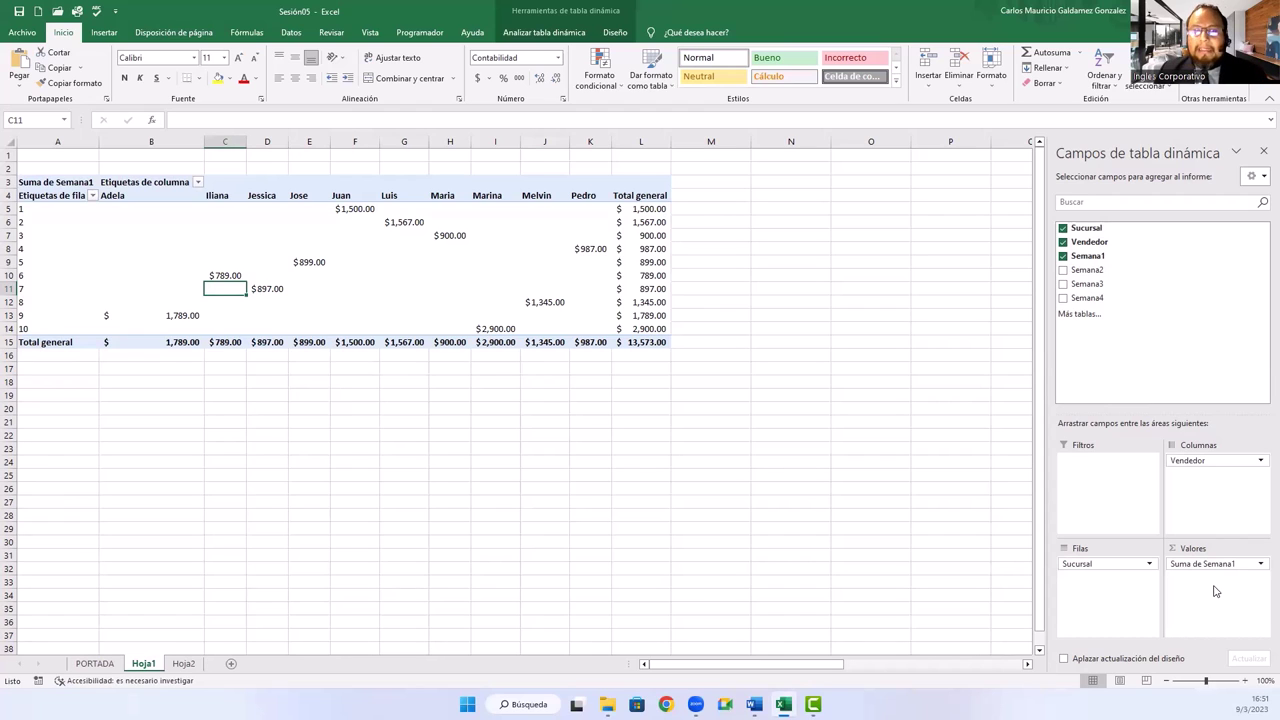
- Change the Semana1 value field from Suma to Promedio, giving a $1,357.30 grand total
{"action": "left_click", "coordinate": [650, 345]}
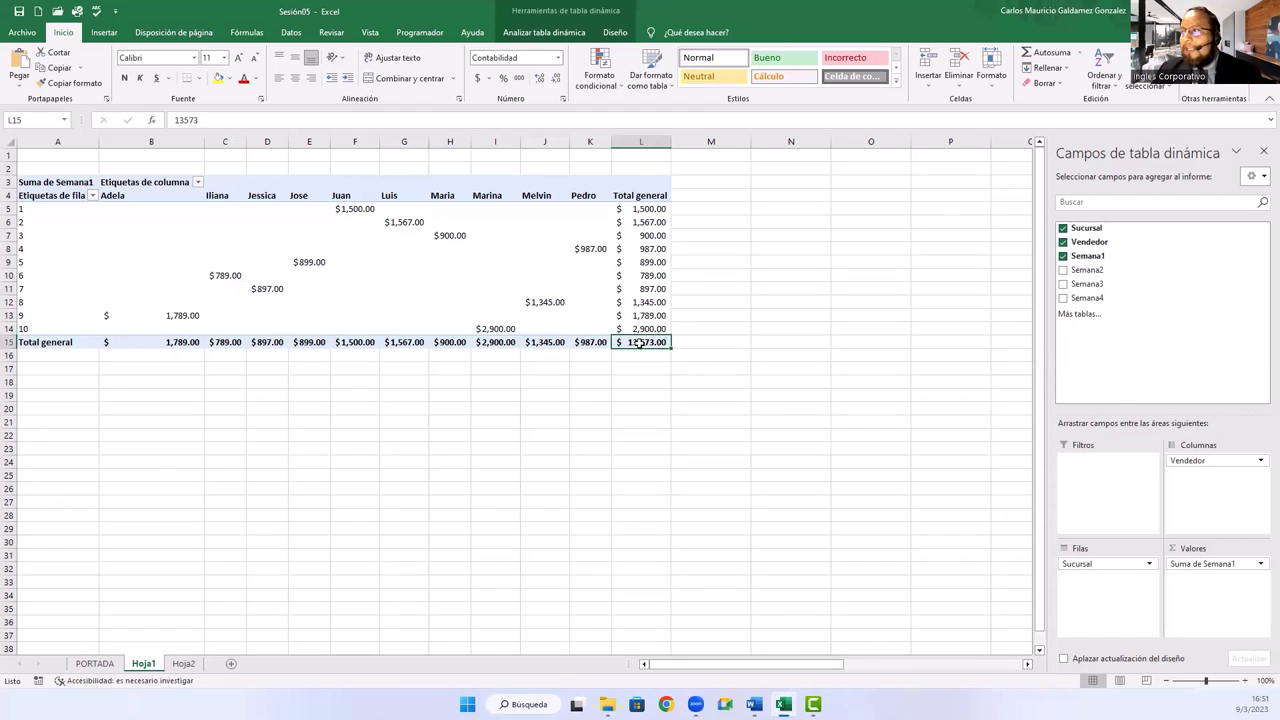
{"action": "left_click", "coordinate": [1213, 609]}
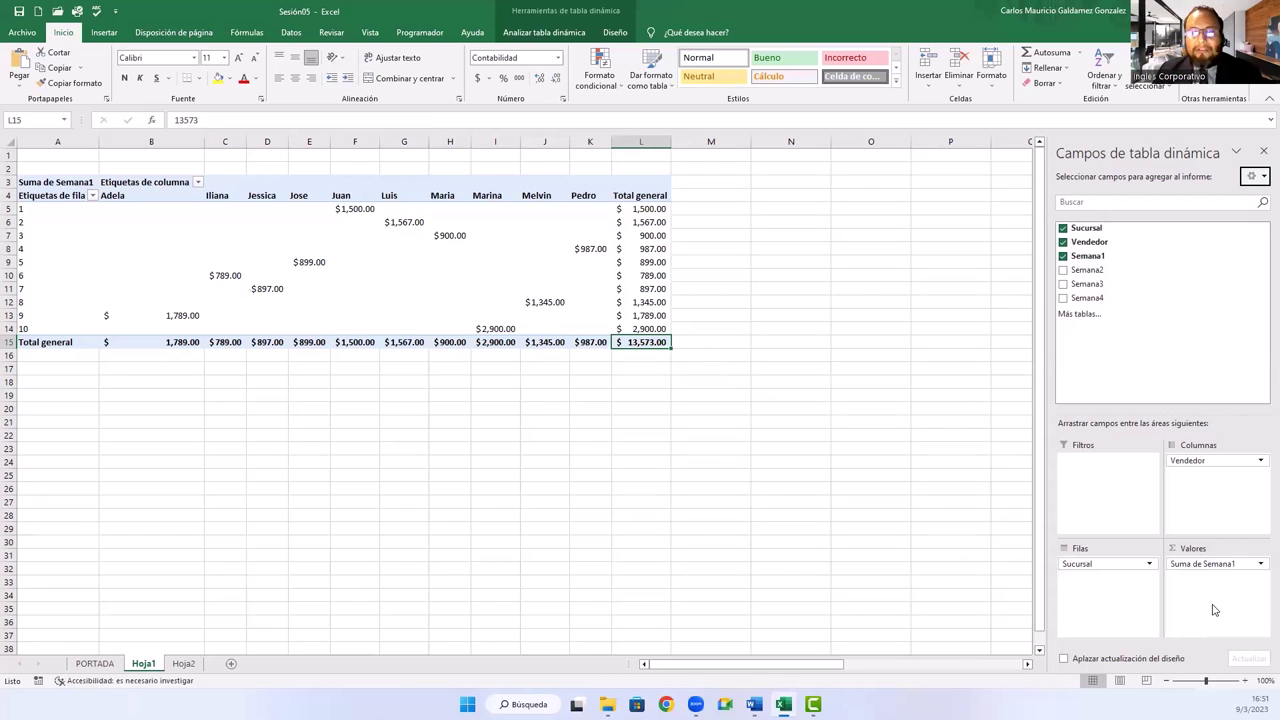
{"action": "left_click", "coordinate": [1260, 564]}
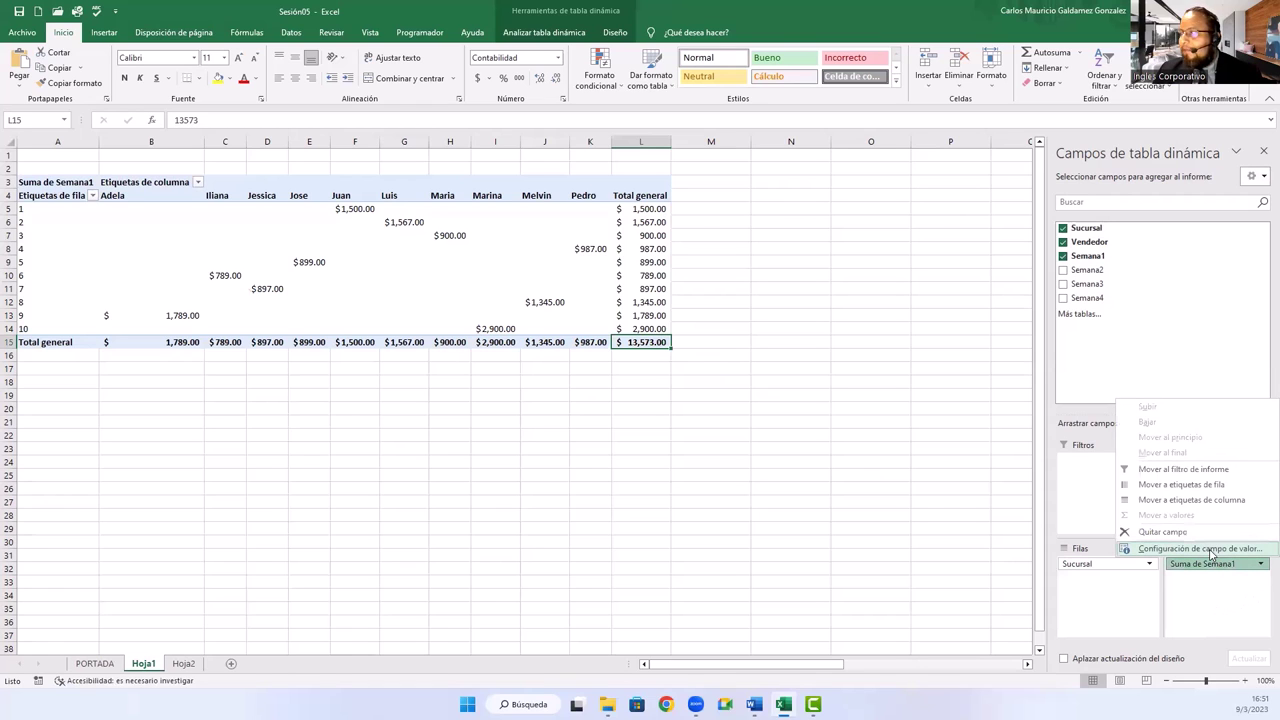
{"action": "left_click", "coordinate": [1205, 549]}
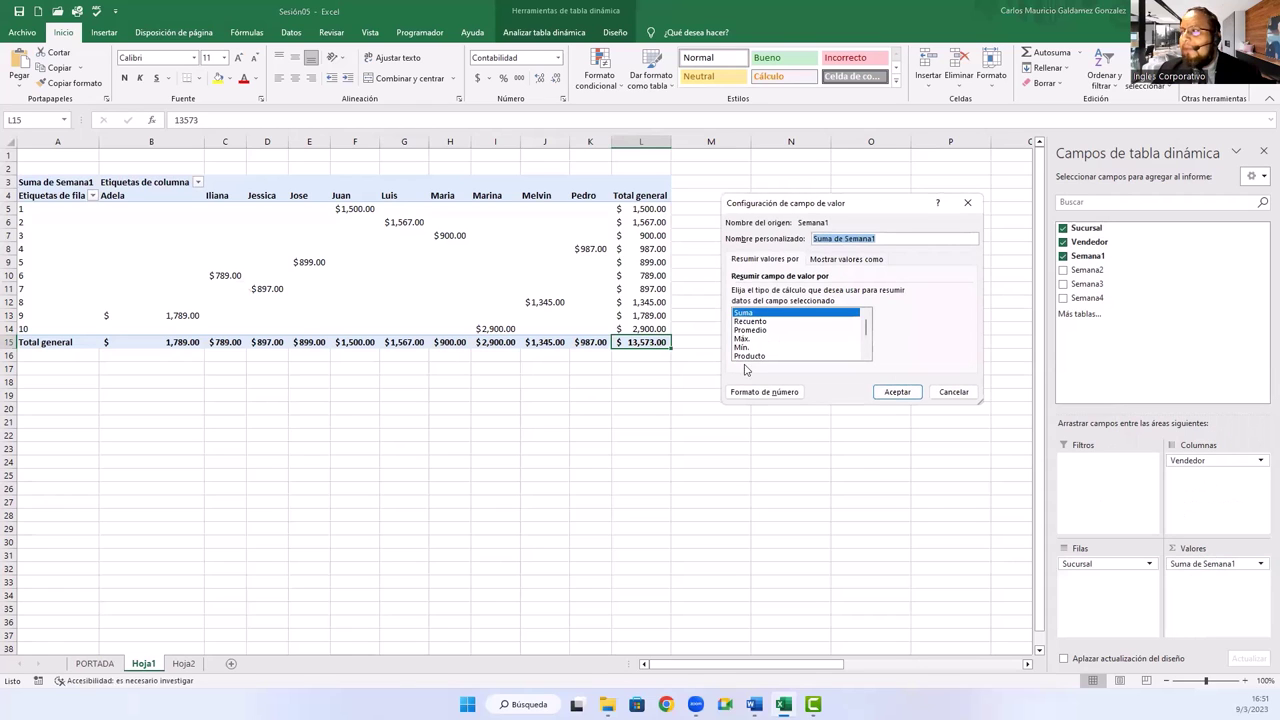
{"action": "left_click", "coordinate": [765, 330]}
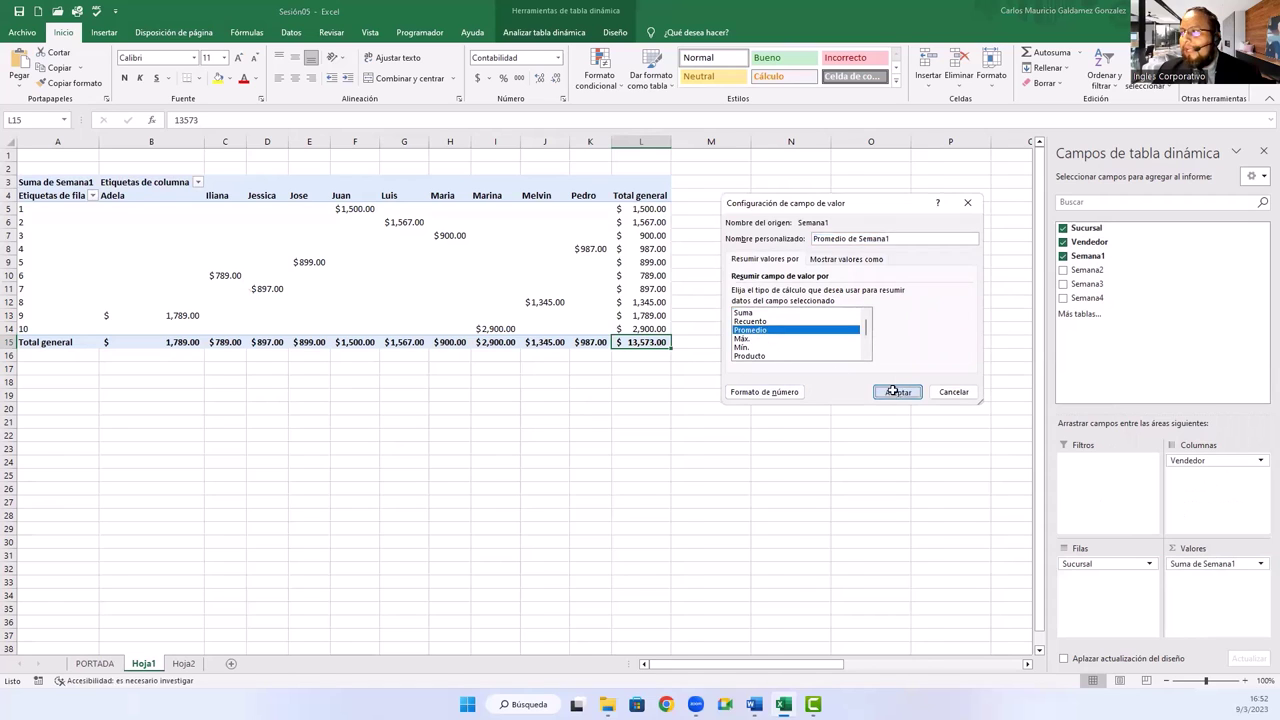
{"action": "left_click", "coordinate": [897, 391]}
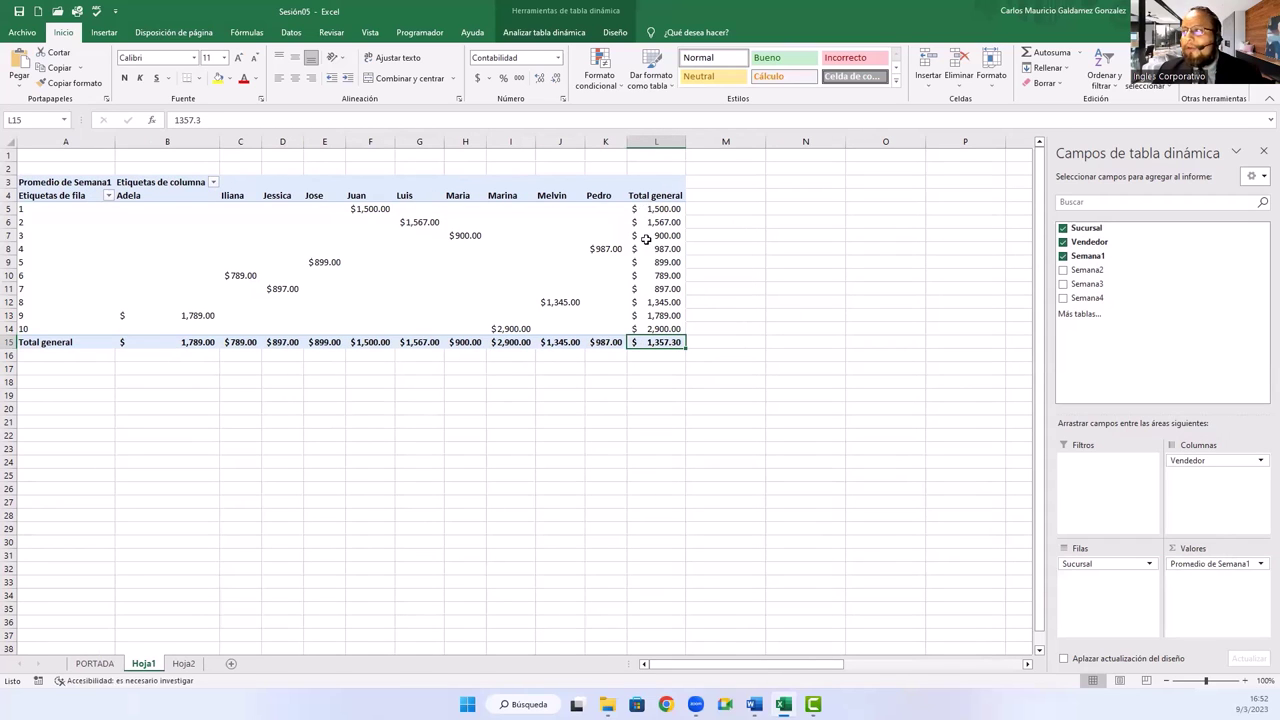
{"action": "left_click_drag", "start_coordinate": [646, 211], "coordinate": [657, 334]}
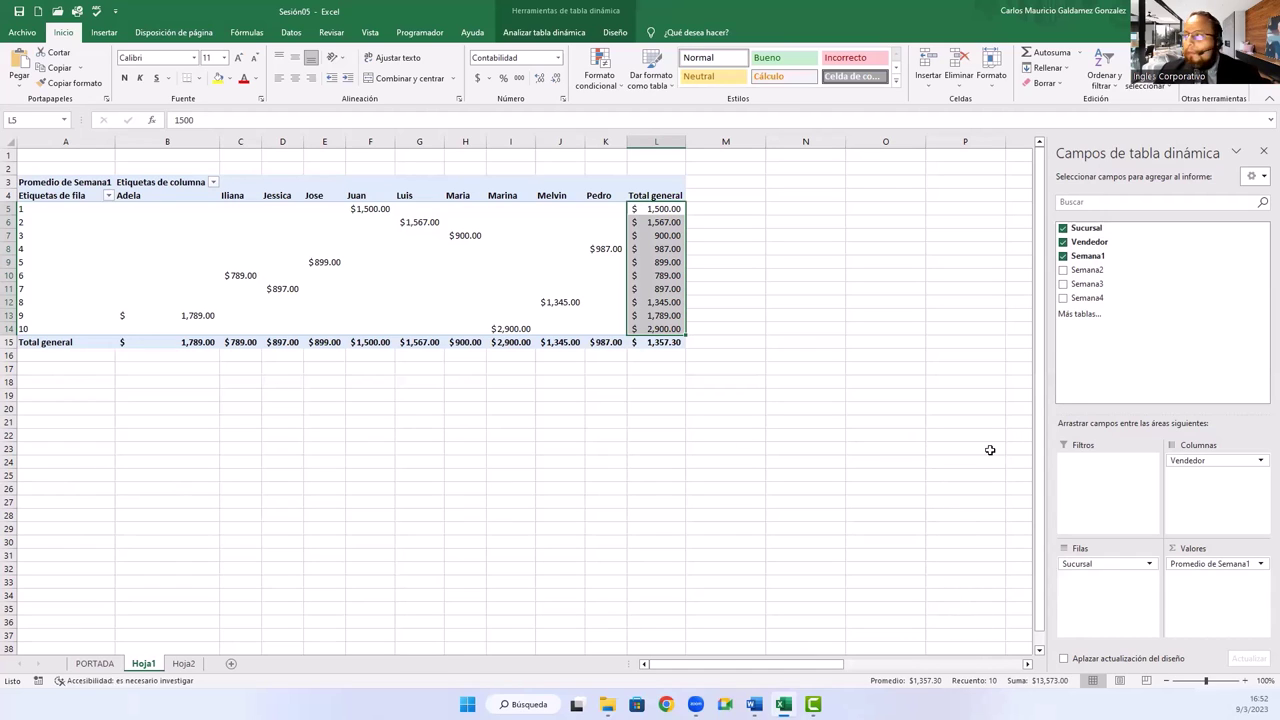
- Replace Promedio de Semana1 with Suma de Semana4 as the pivot's value field
{"action": "left_click", "coordinate": [1259, 564]}
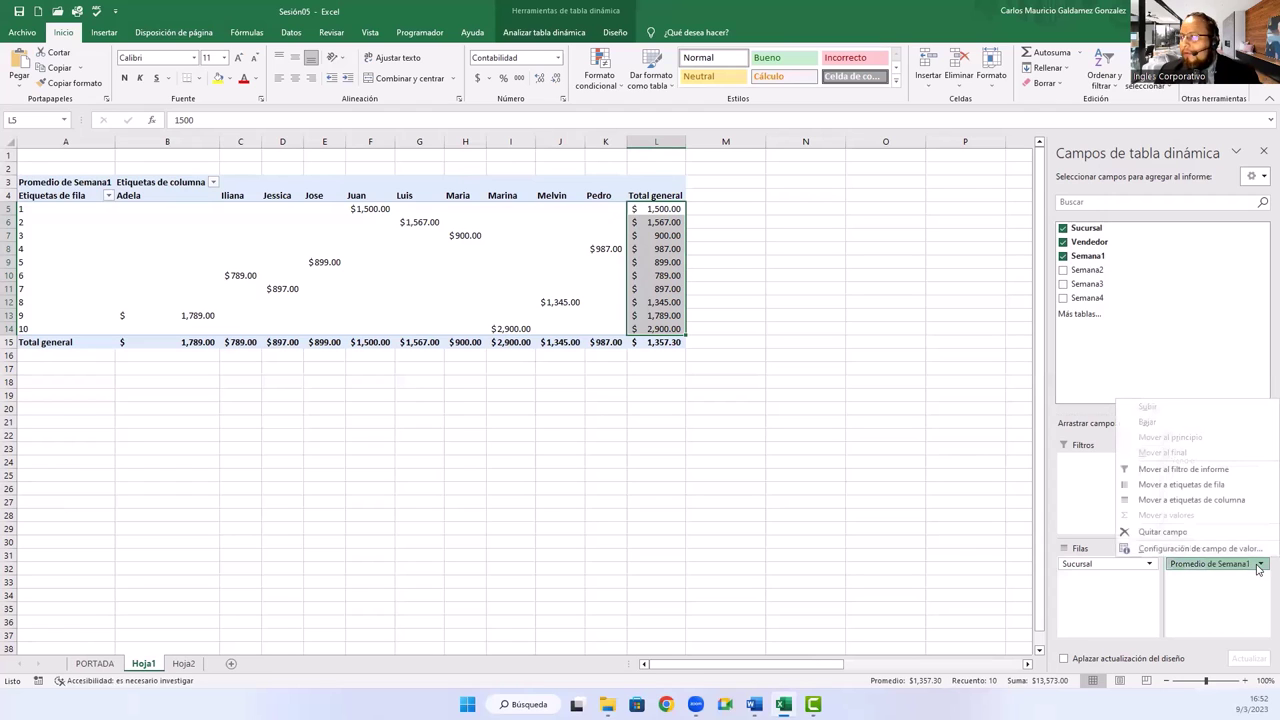
{"action": "left_click", "coordinate": [1165, 532]}
{"action": "left_click_drag", "start_coordinate": [1108, 271], "coordinate": [1197, 590]}
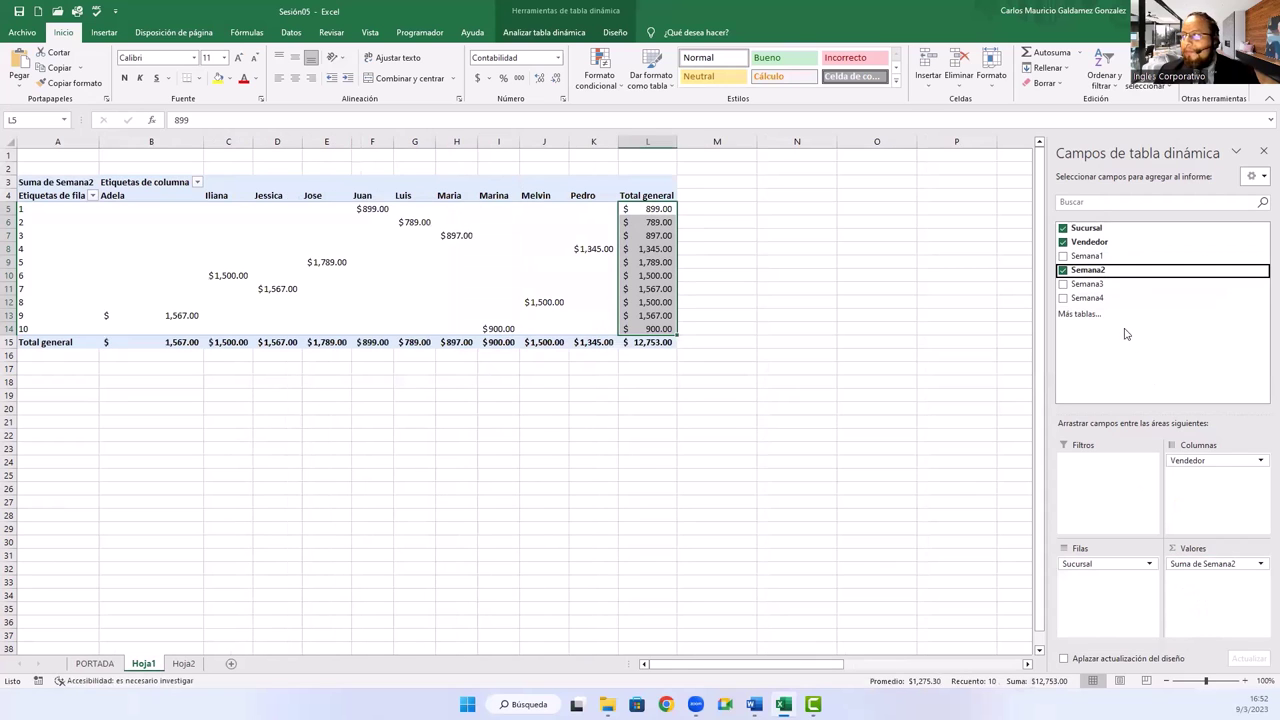
{"action": "left_click_drag", "start_coordinate": [1095, 284], "coordinate": [1200, 595]}
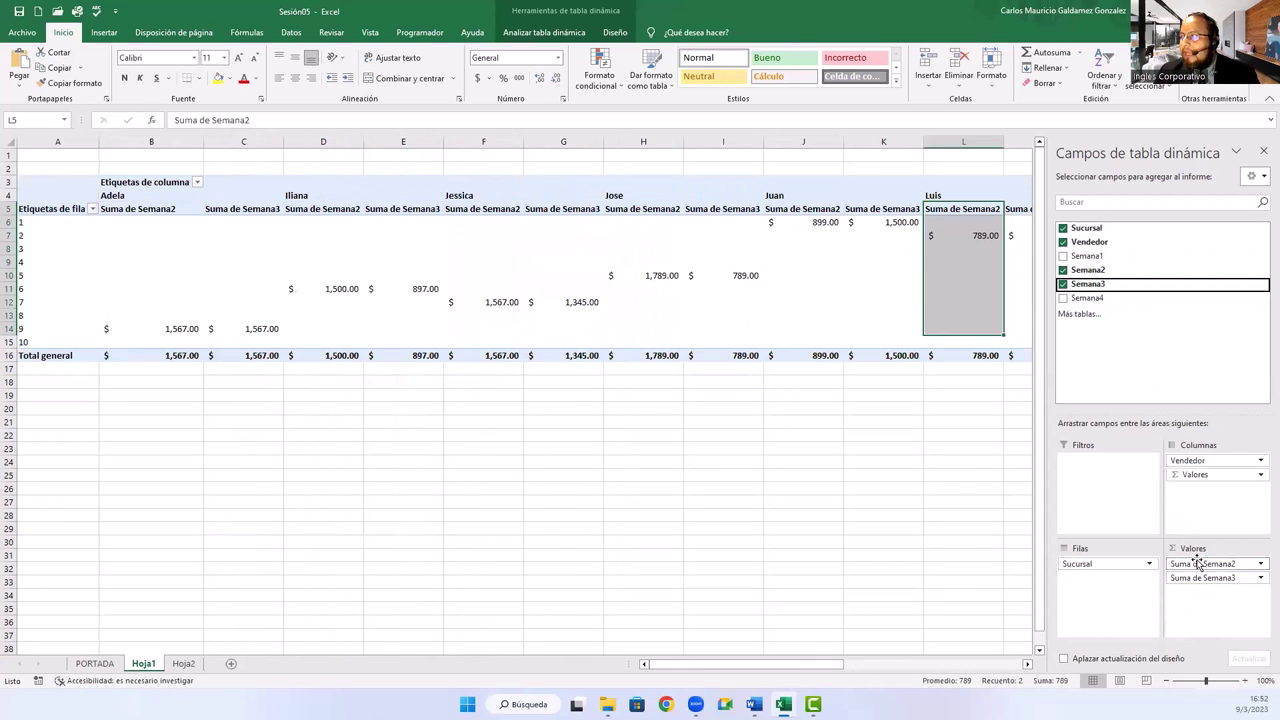
{"action": "left_click_drag", "start_coordinate": [1200, 564], "coordinate": [1110, 352]}
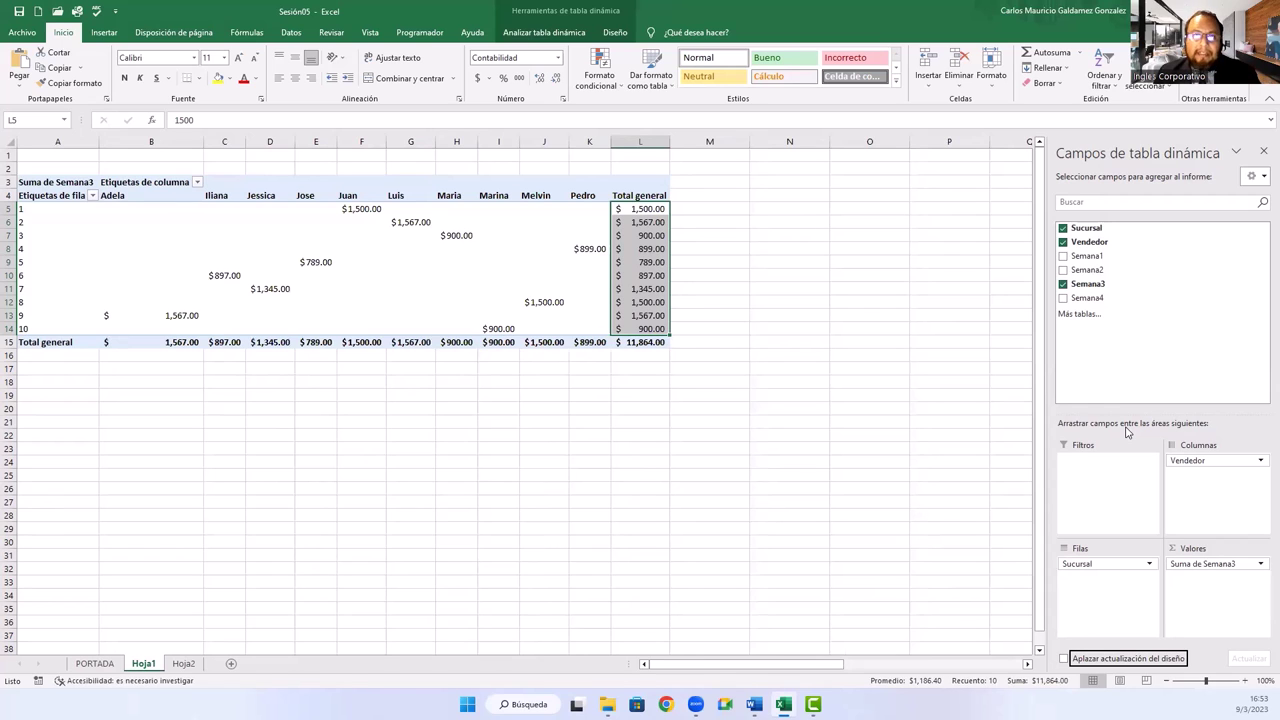
{"action": "left_click_drag", "start_coordinate": [1203, 564], "coordinate": [1150, 390]}
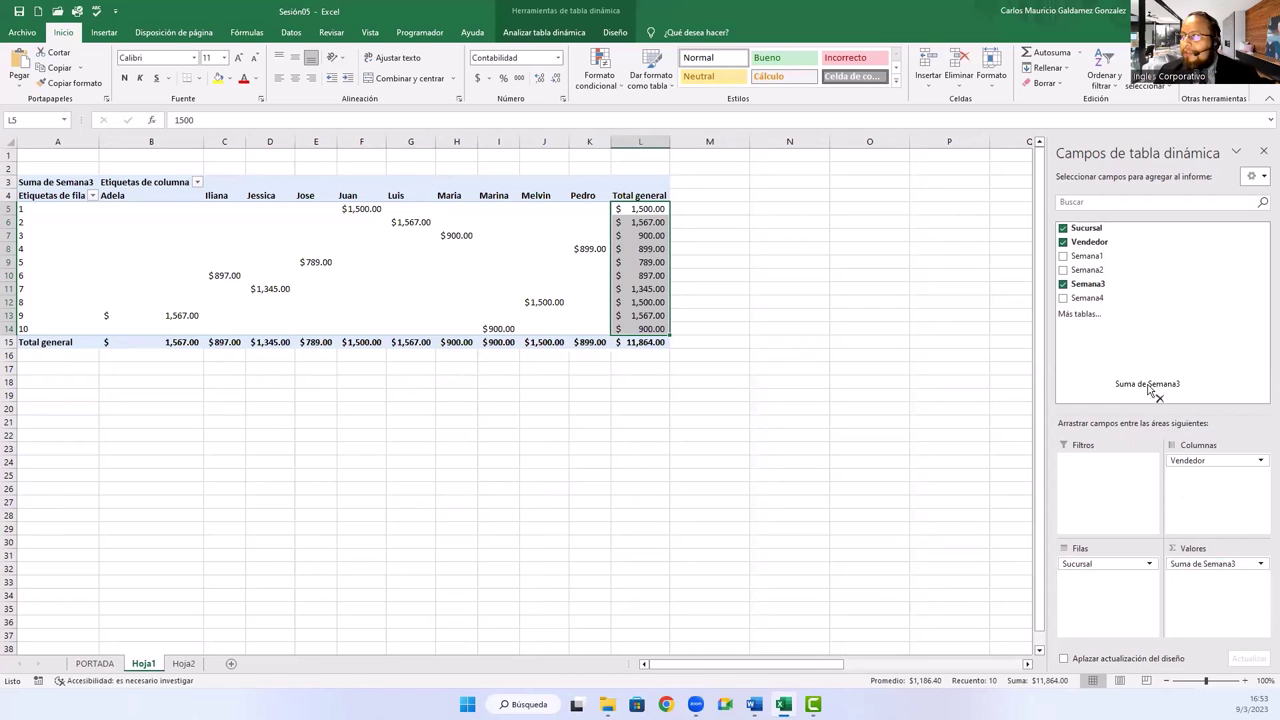
{"action": "left_click_drag", "start_coordinate": [1087, 297], "coordinate": [1218, 601]}
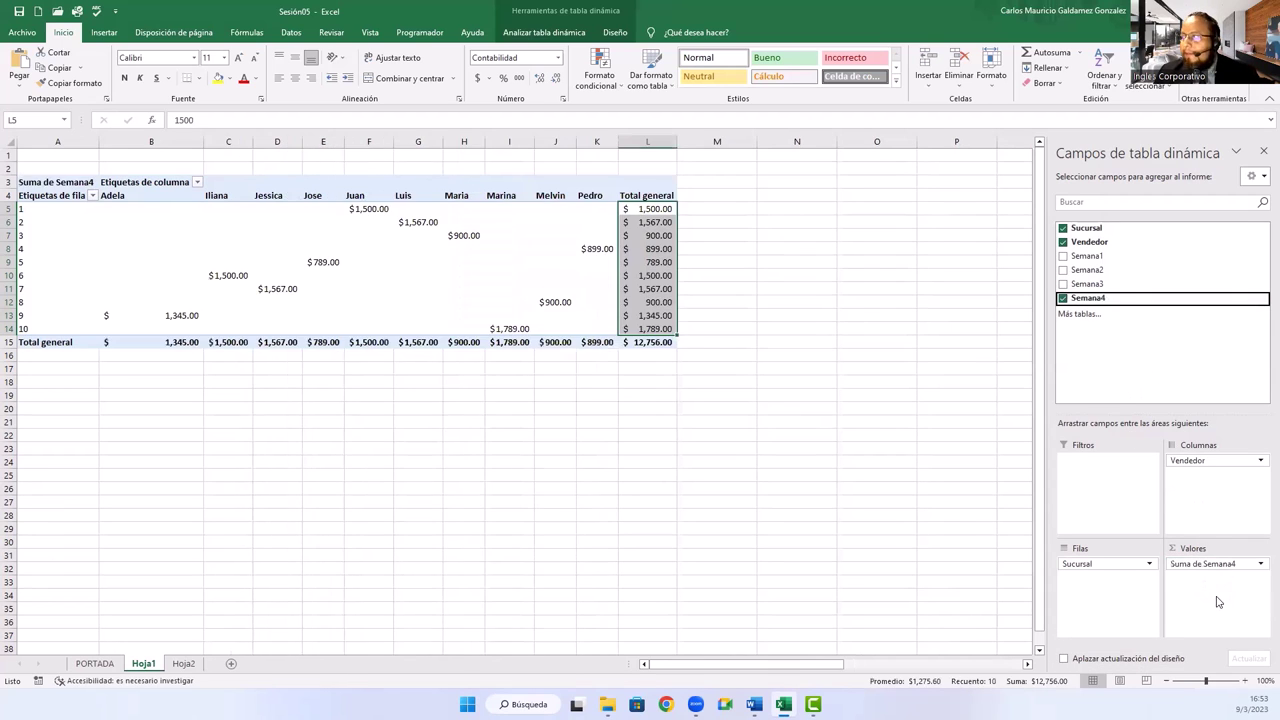